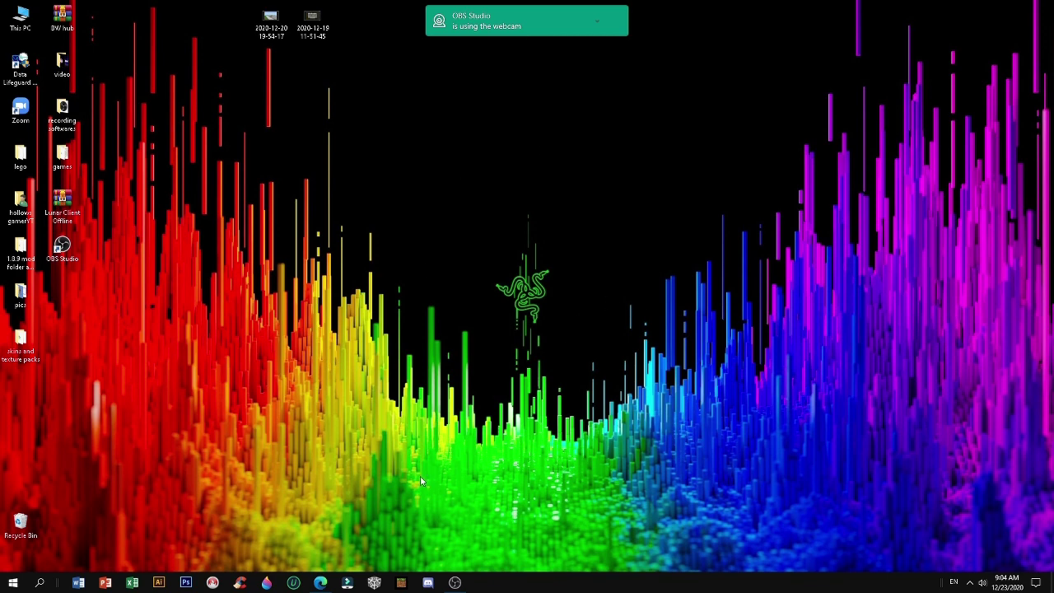
Step: Browse the FateInjector repository and FateClient releases page, then return to the fate client search results
click(328, 584)
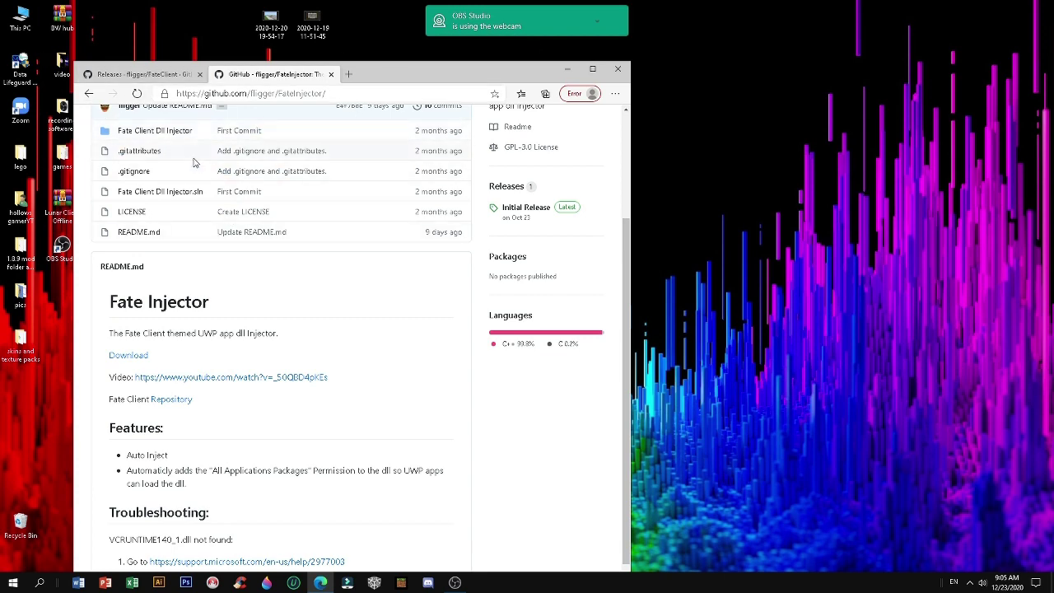
scroll(129, 201, up, 2)
scroll(132, 198, down, 2)
click(142, 75)
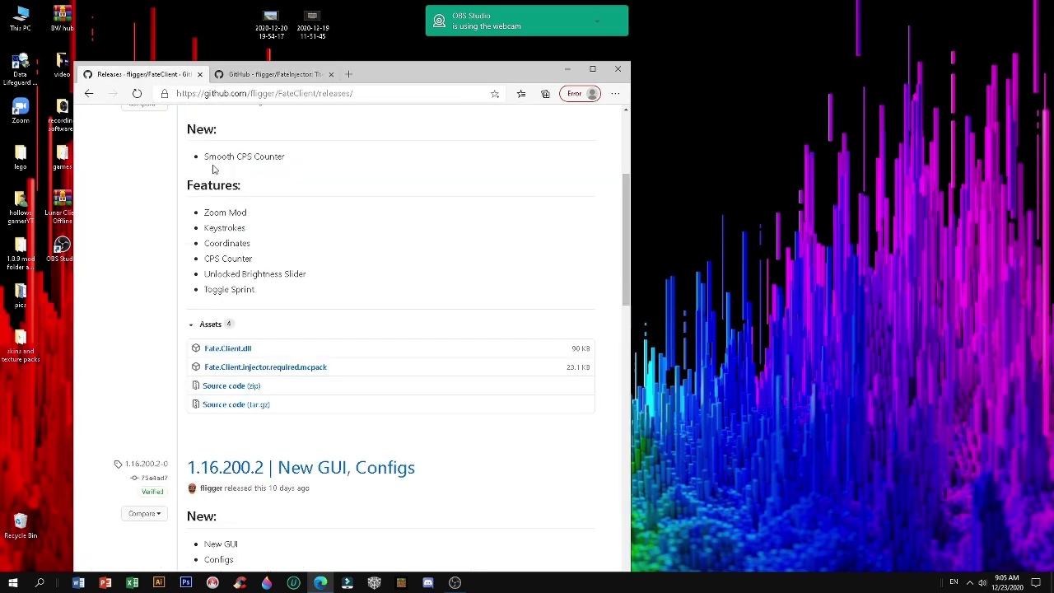
scroll(267, 245, up, 3)
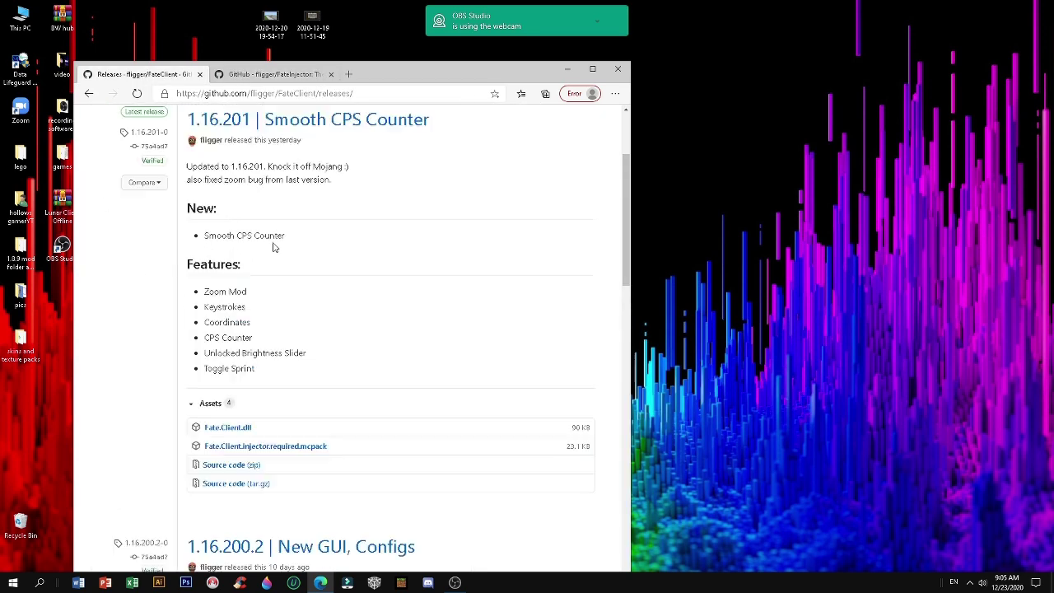
scroll(189, 218, down, 2)
scroll(188, 221, up, 3)
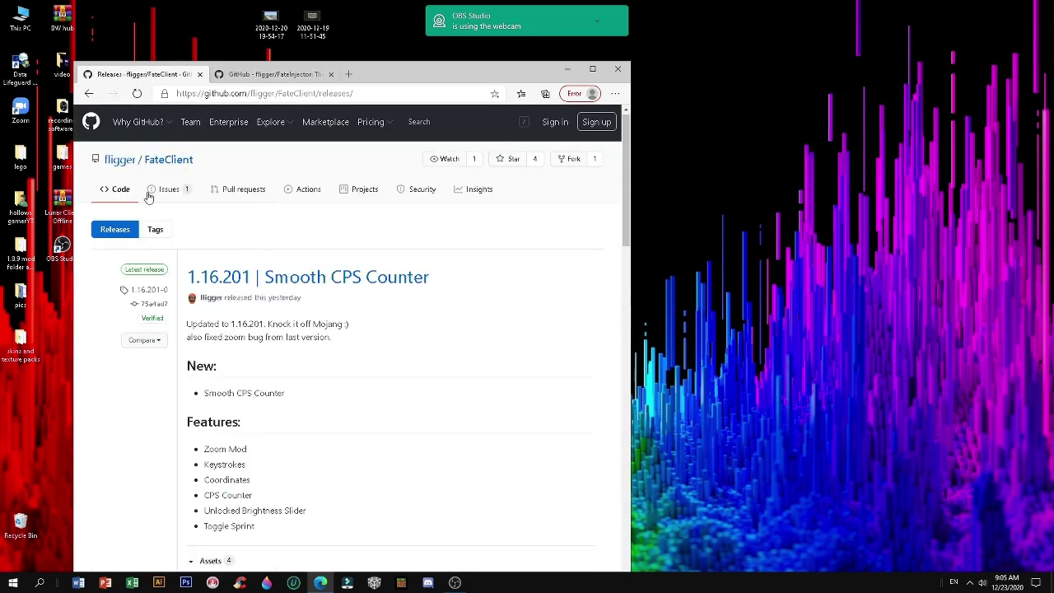
key(alt+Left)
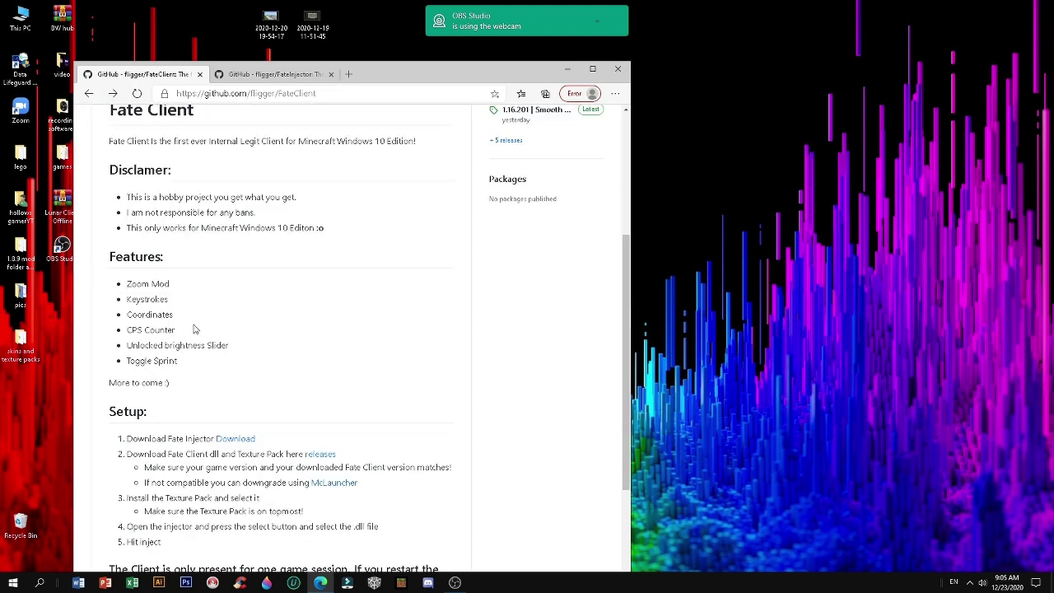
scroll(198, 301, down, 1)
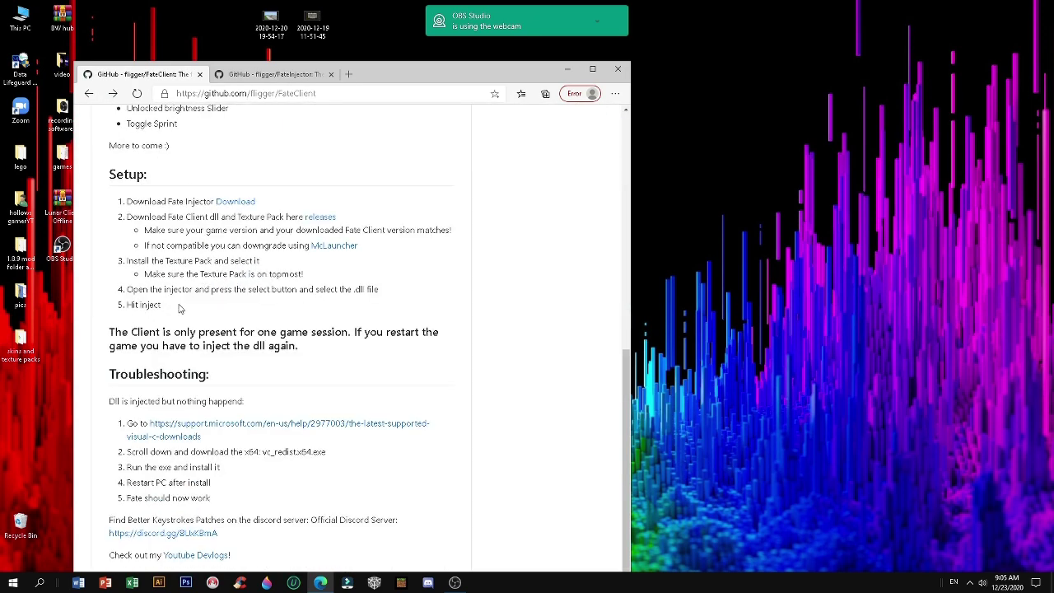
key(alt+Left)
scroll(333, 370, down, 3)
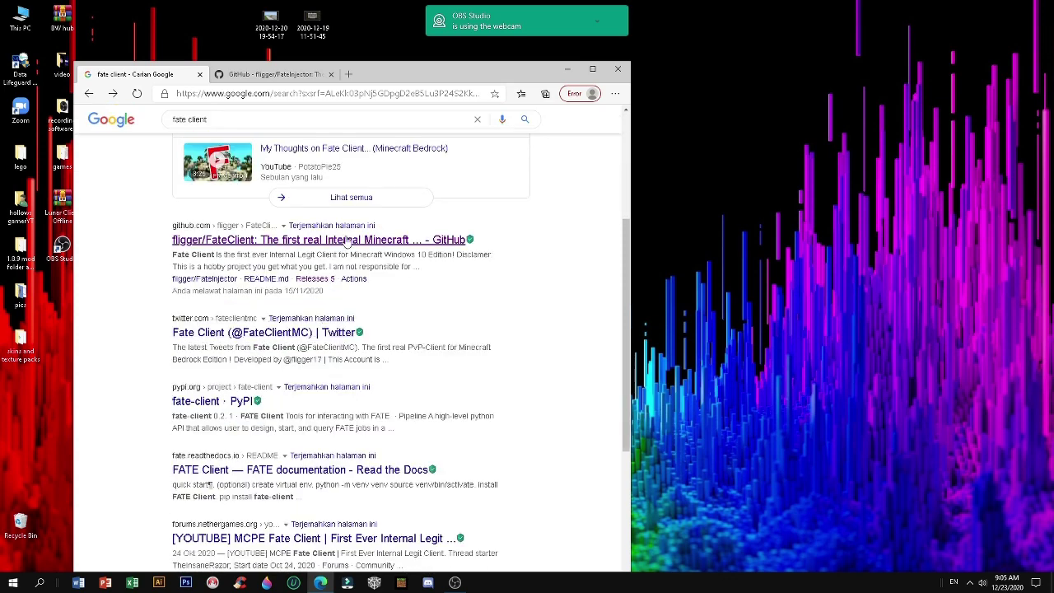
Step: Open the fligger/FateClient GitHub result and read its first setup step
click(439, 242)
scroll(329, 363, down, 4)
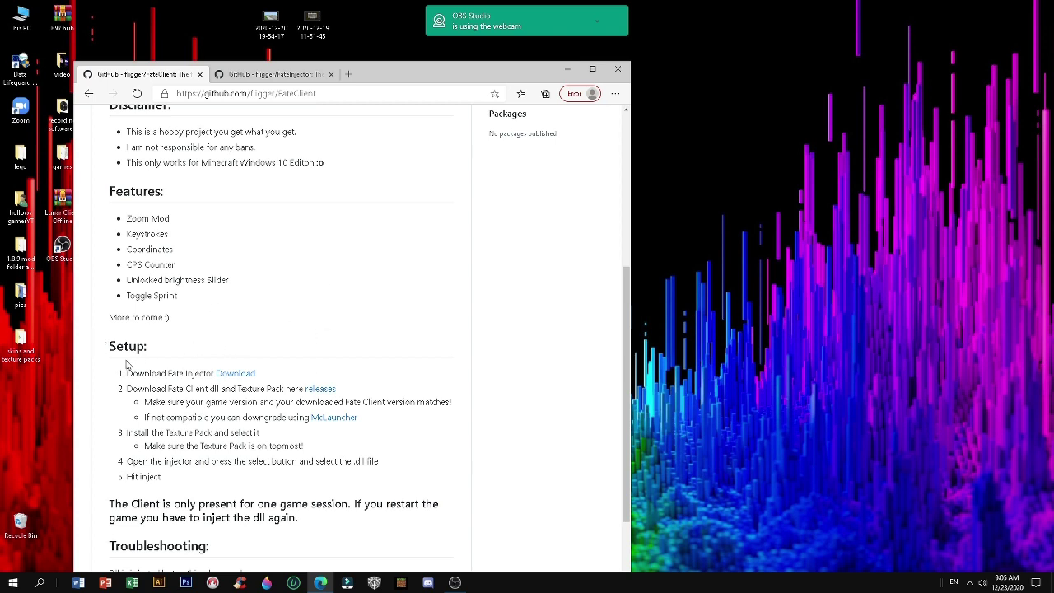
mouse_move(129, 373)
mouse_down()
mouse_move(255, 375)
mouse_move(129, 373)
mouse_up()
click(318, 364)
click(362, 341)
Step: Go to the FateClient releases page and review the 1.16.201 asset files
click(330, 388)
scroll(395, 363, down, 3)
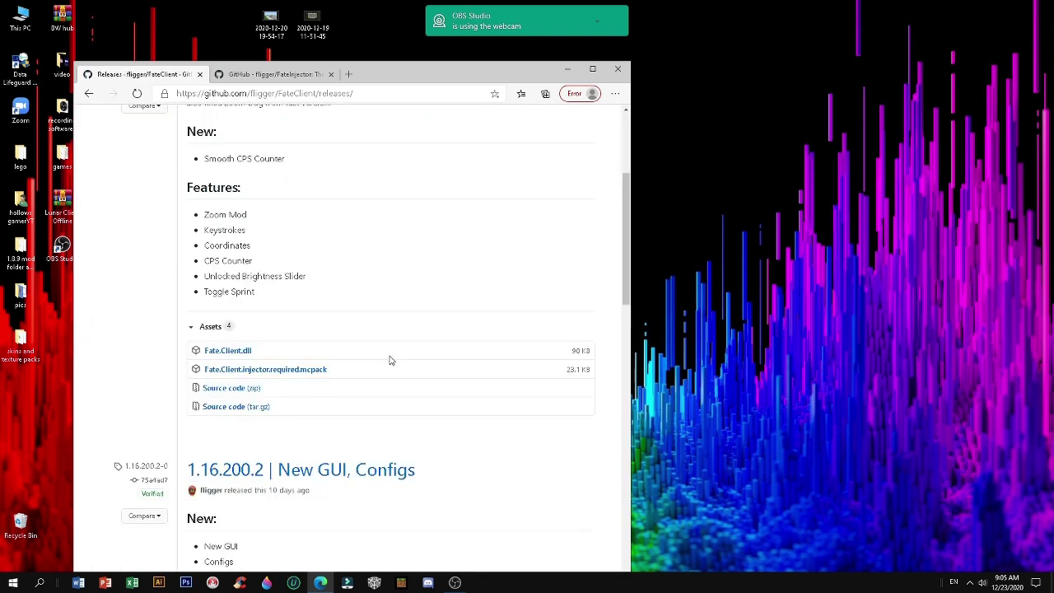
drag(275, 351, 331, 371)
click(354, 330)
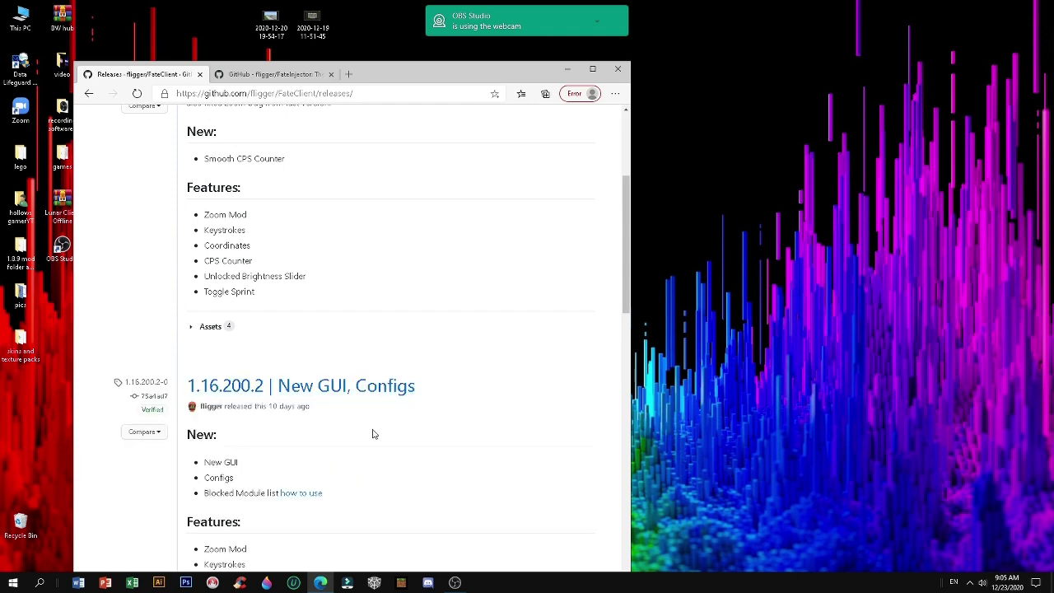
scroll(387, 329, down, 3)
scroll(337, 349, down, 4)
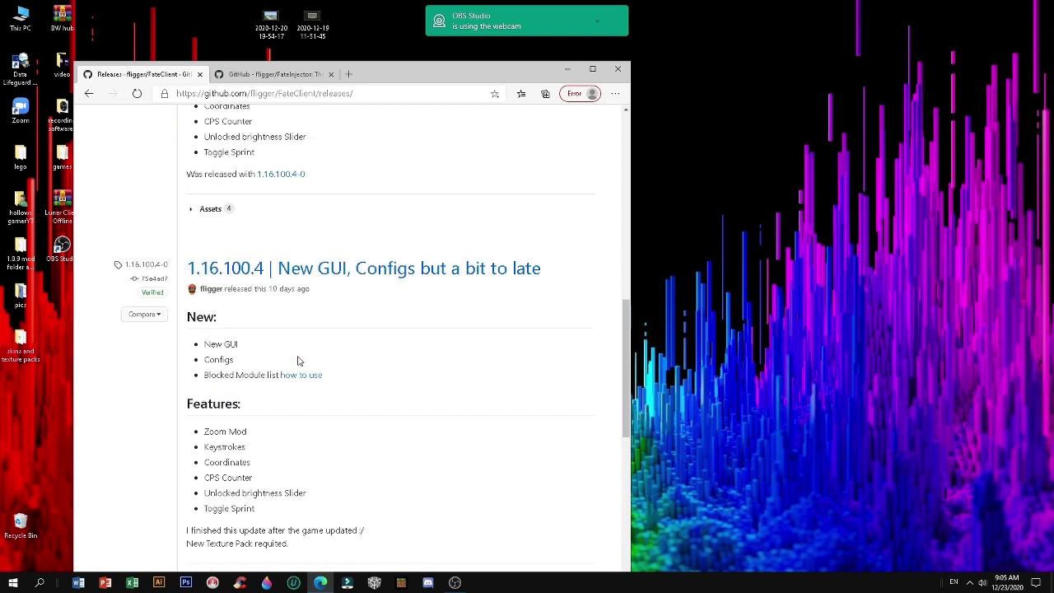
scroll(299, 360, down, 1)
scroll(298, 354, up, 5)
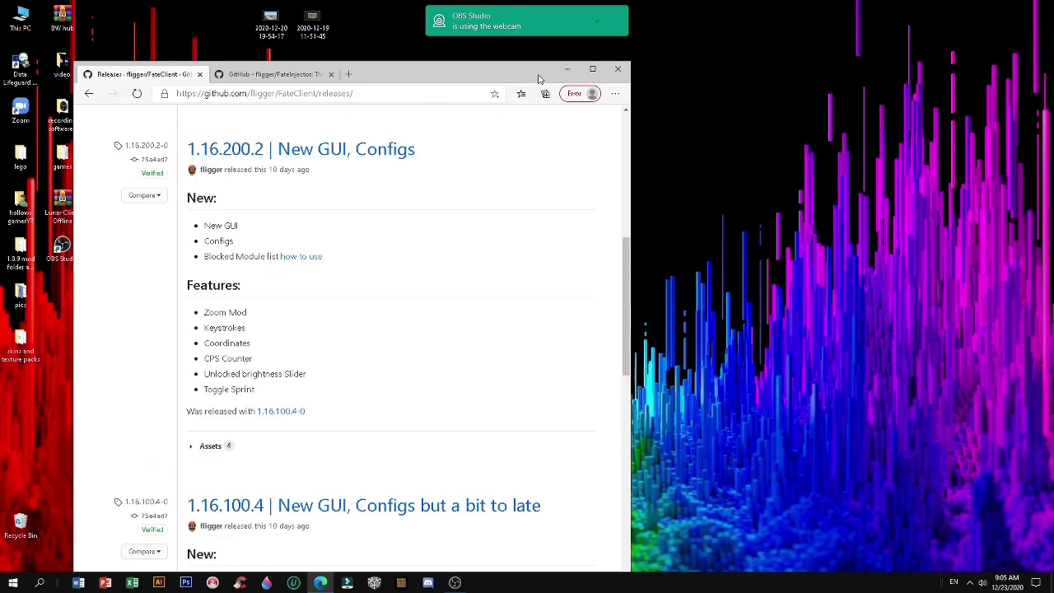
Step: Launch Minecraft windowed, then open the games\fate client folder and select FateInjector (2)
click(567, 70)
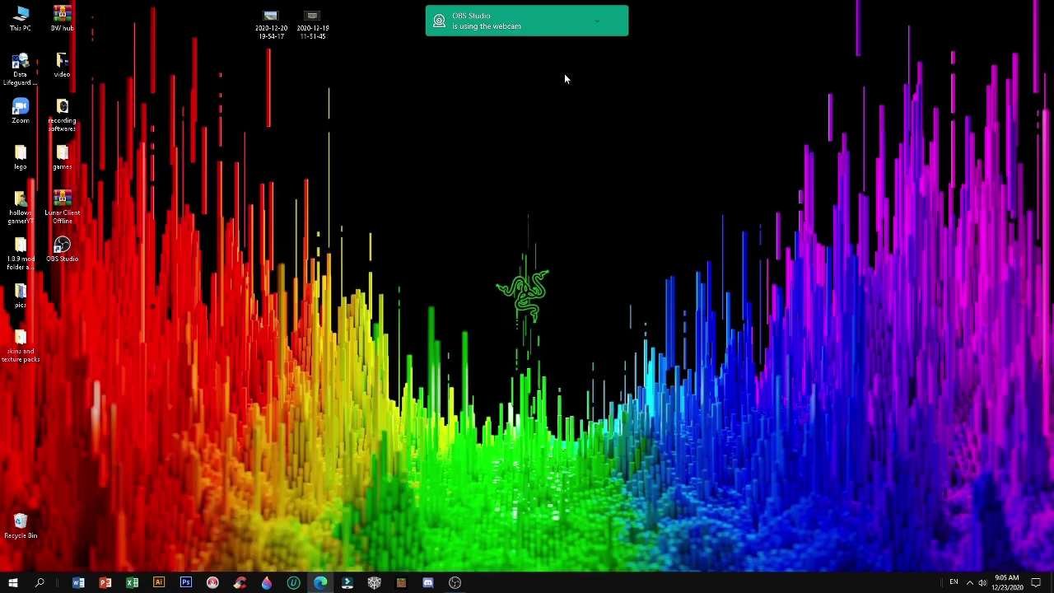
click(401, 582)
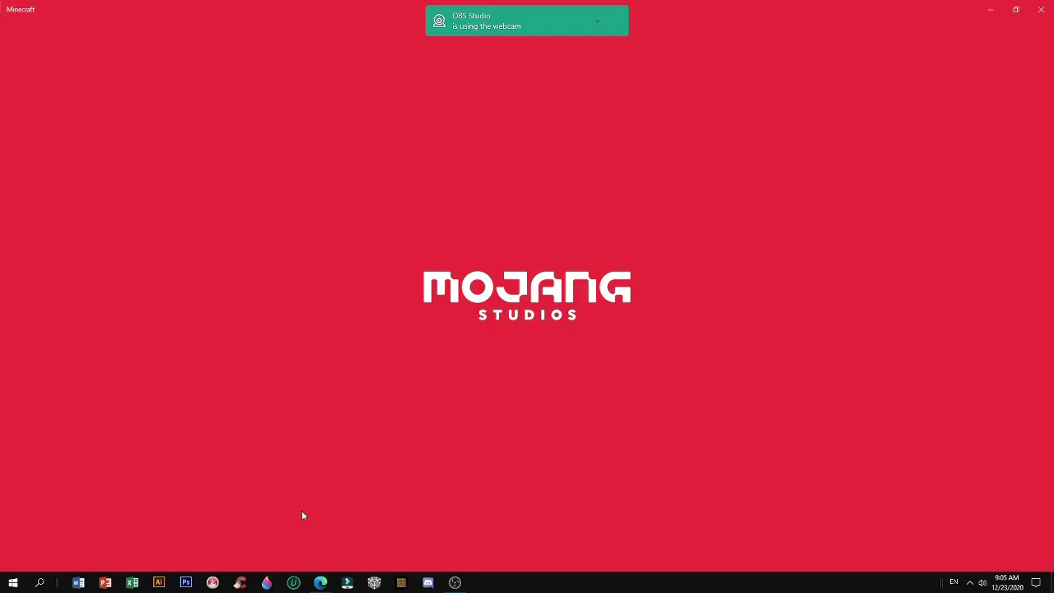
click(1016, 12)
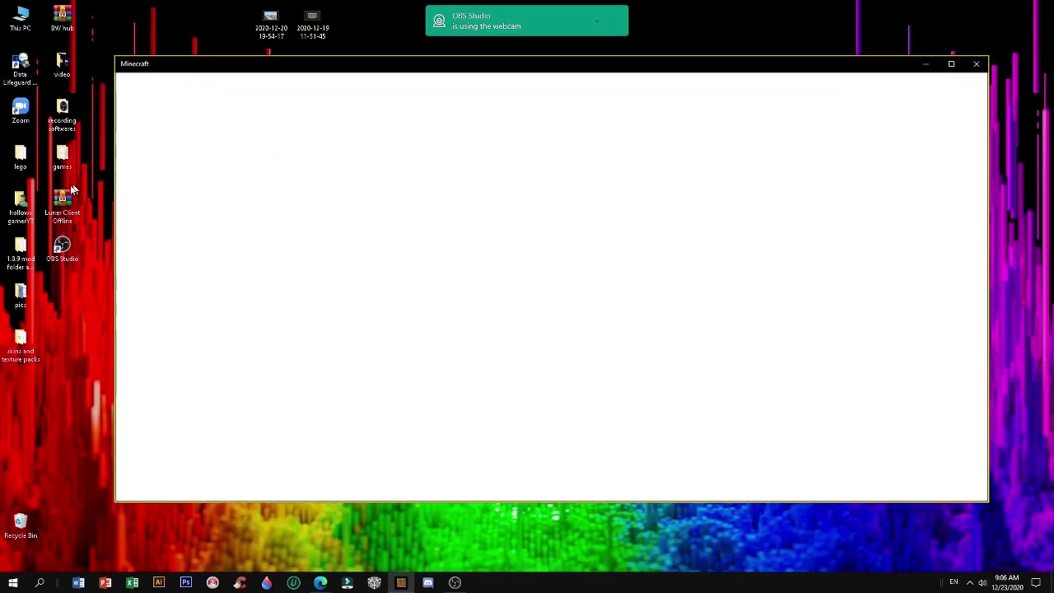
double_click(53, 161)
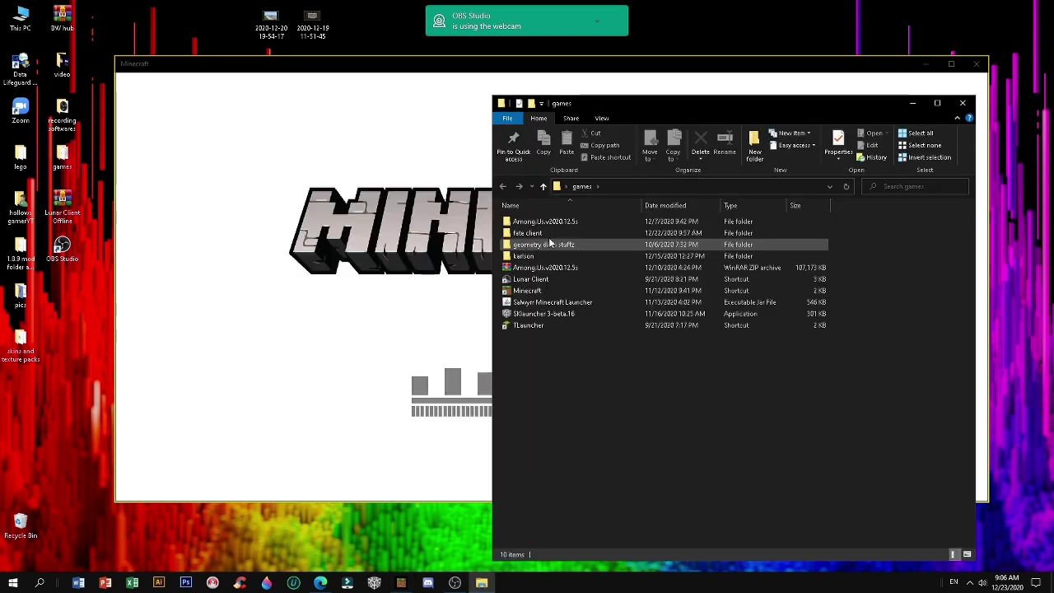
click(531, 234)
double_click(562, 234)
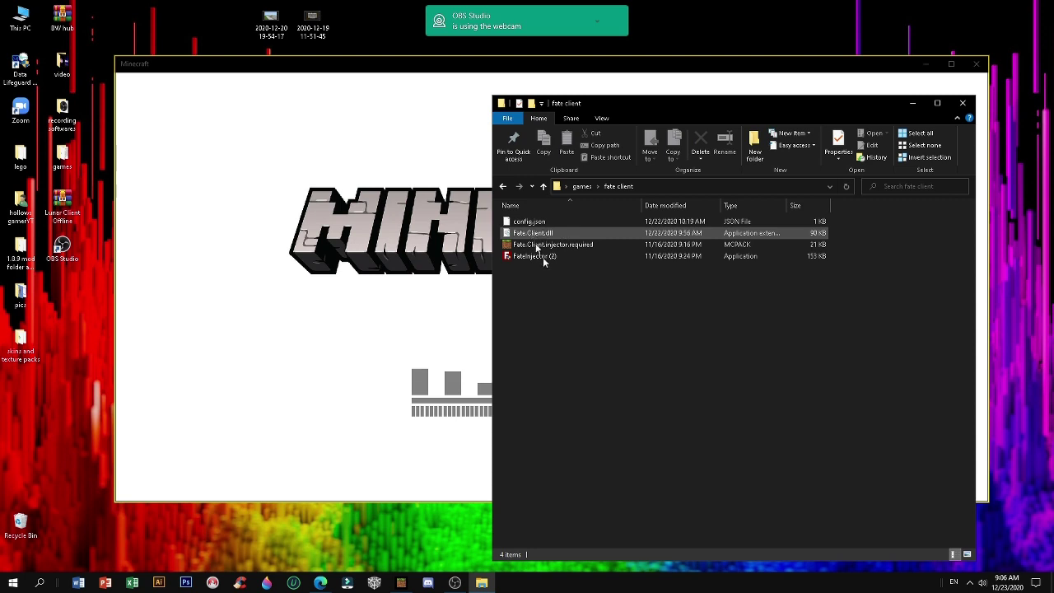
click(543, 256)
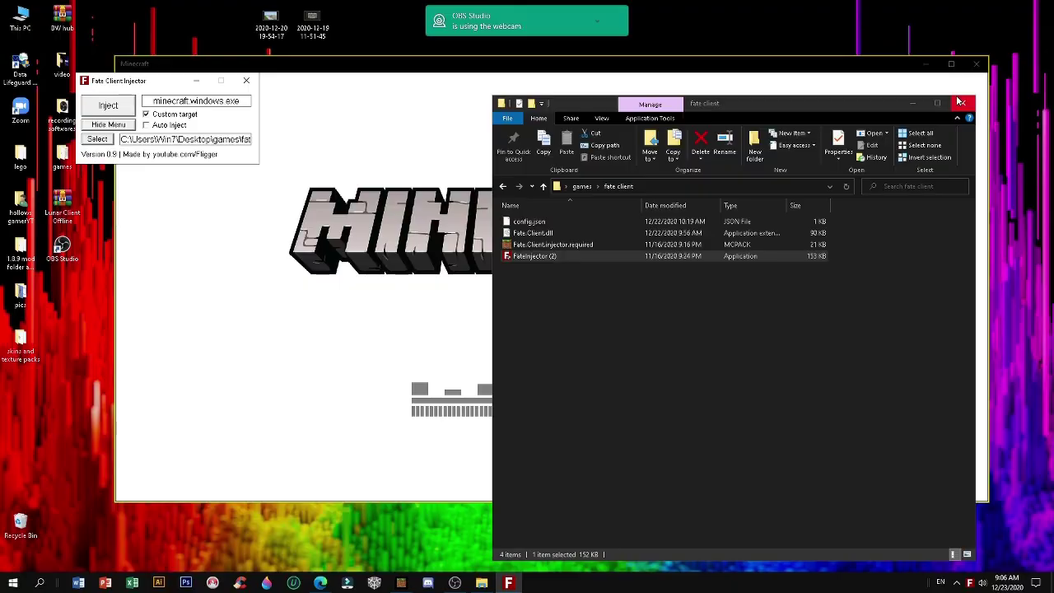
Step: Start Fate Client Injector, choose Fate.Client.dll, and inject it into minecraft.windows.exe
click(484, 126)
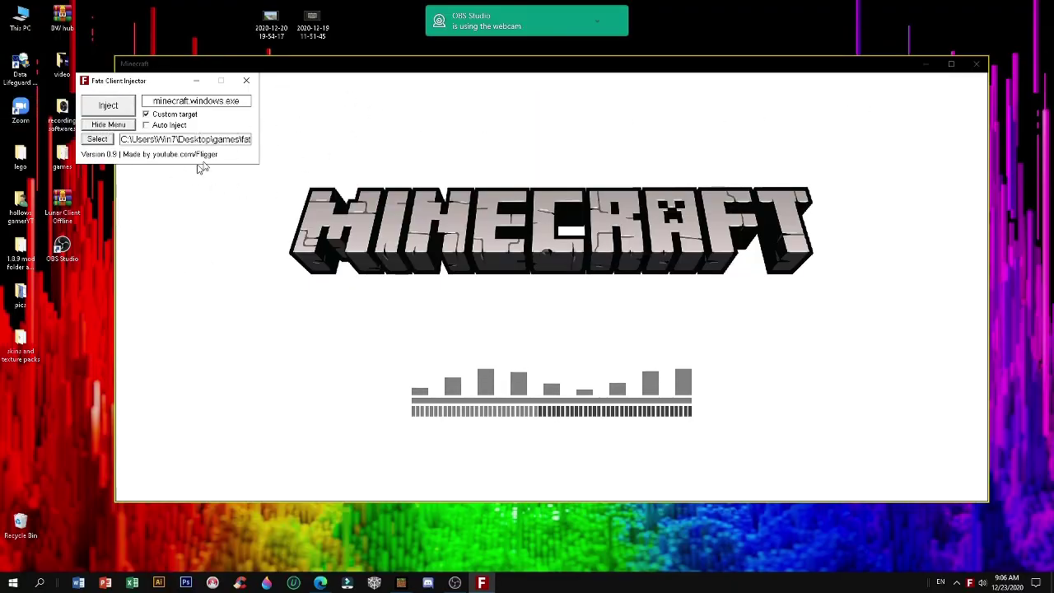
click(105, 145)
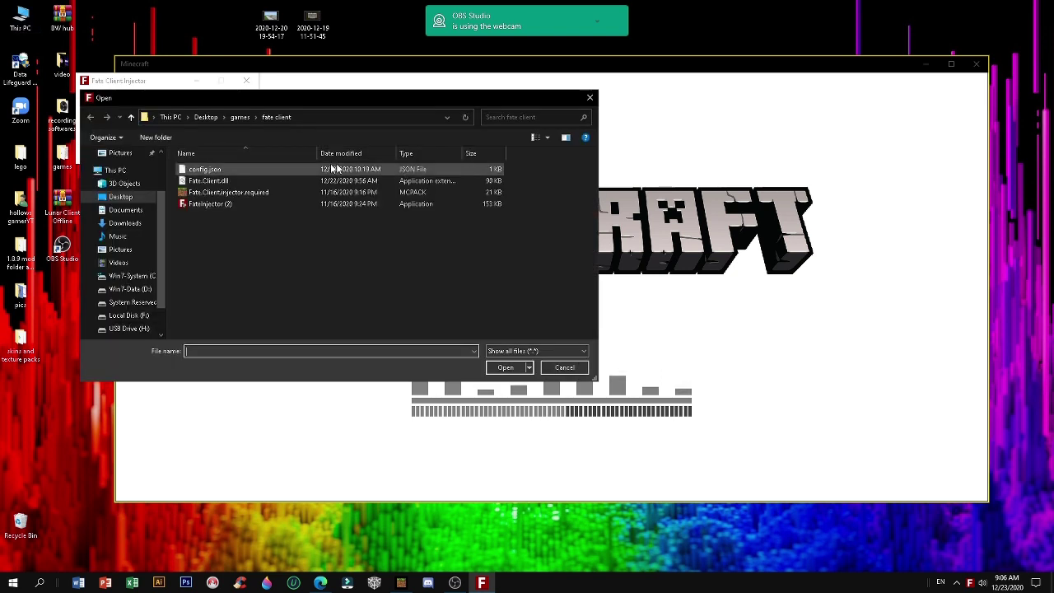
double_click(325, 180)
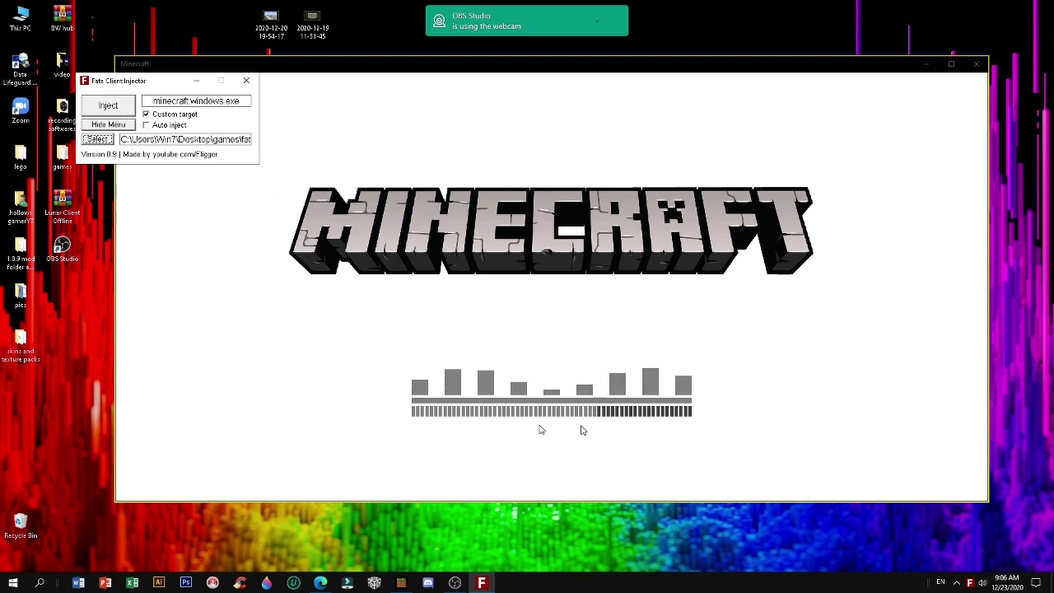
click(98, 109)
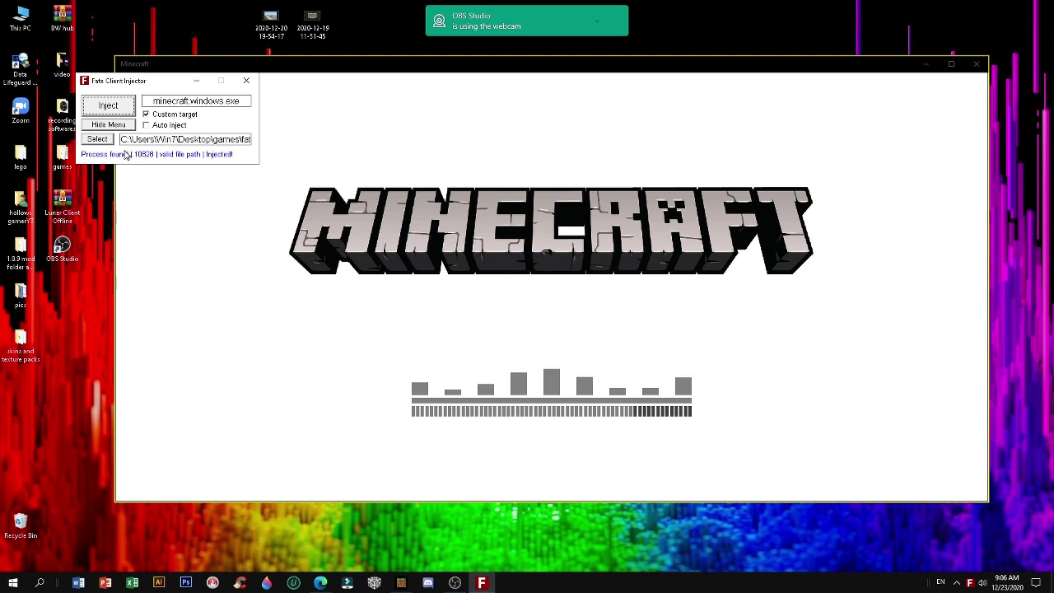
mouse_move(322, 583)
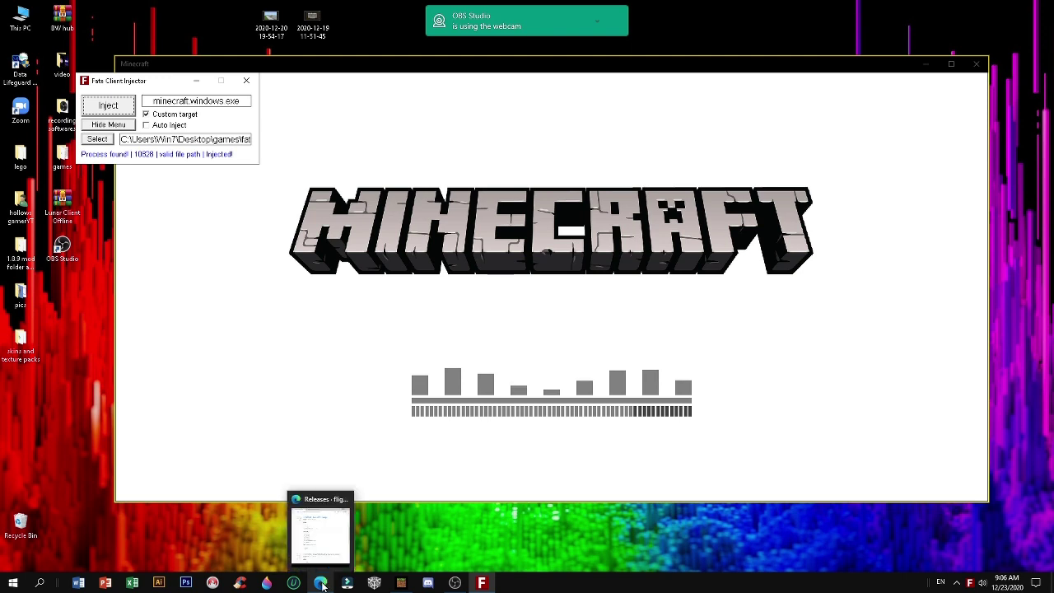
Step: In Edge's FateInjector README, highlight the VCRUNTIME140_1.dll not found heading and vc_redist install steps
click(322, 583)
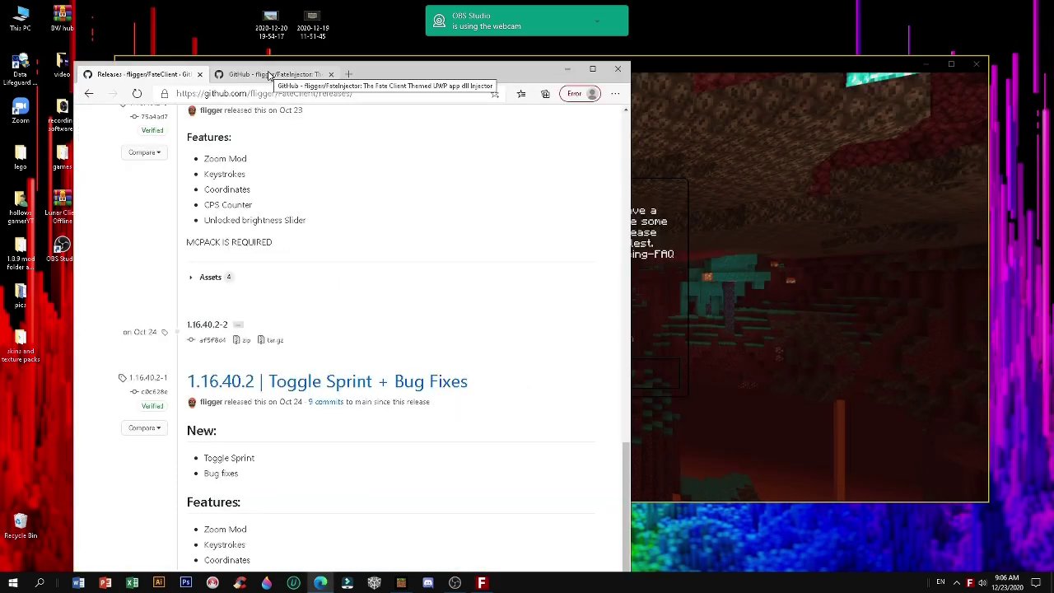
click(269, 75)
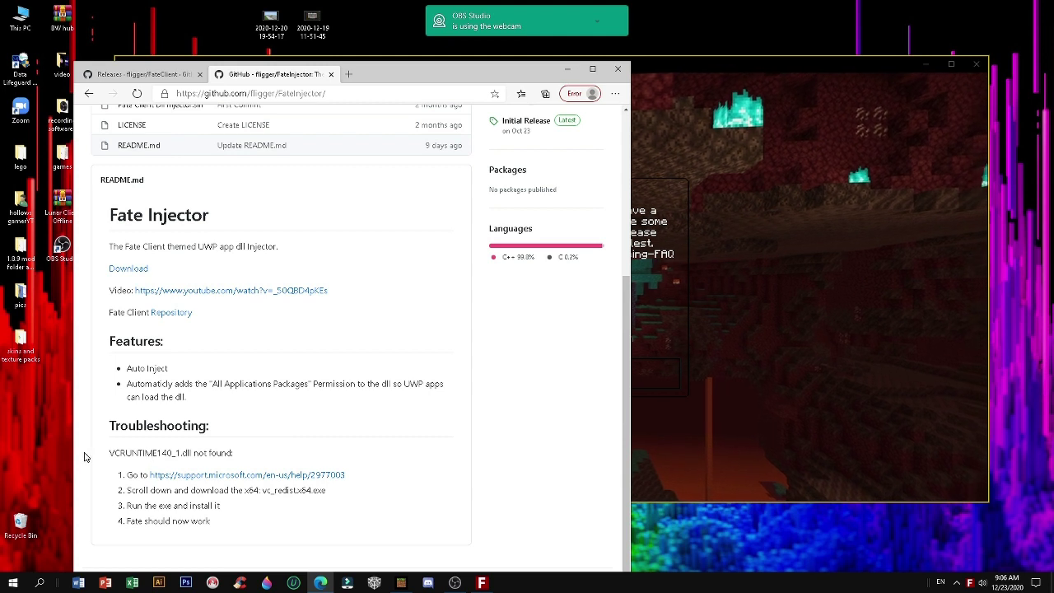
drag(98, 450, 245, 462)
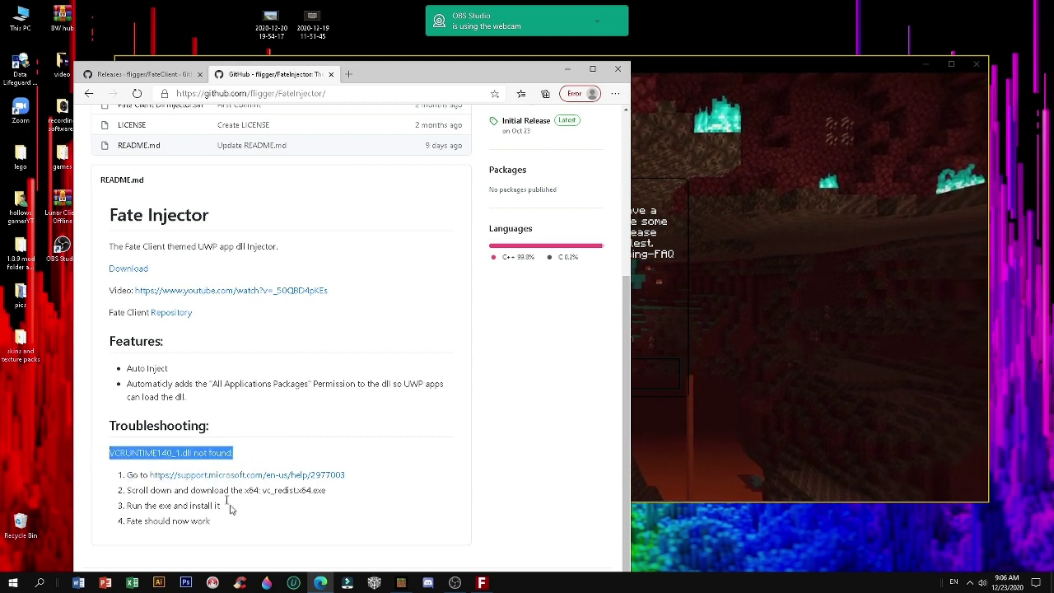
click(350, 482)
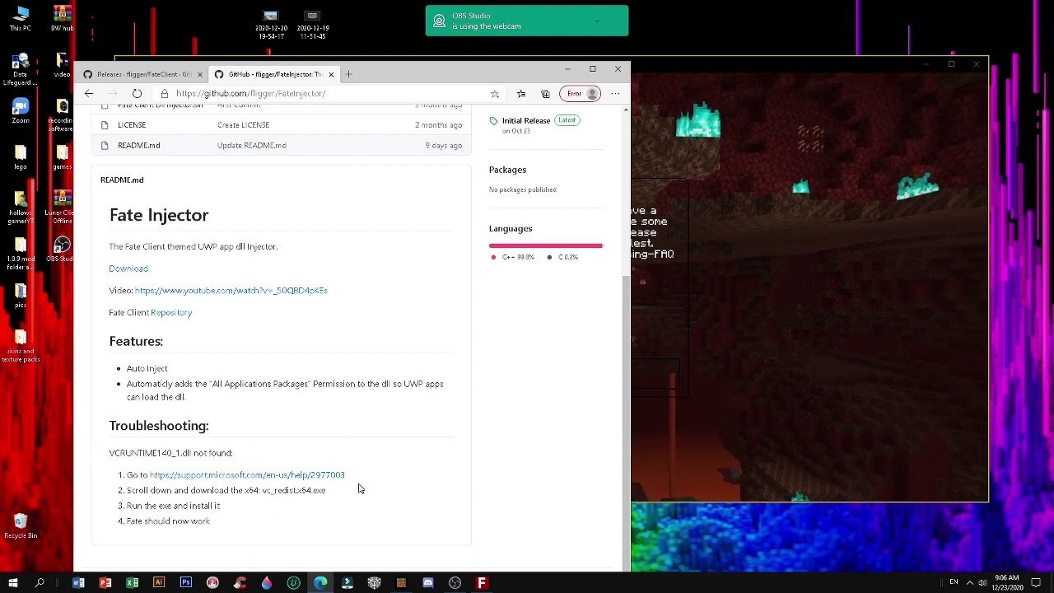
drag(245, 490, 381, 506)
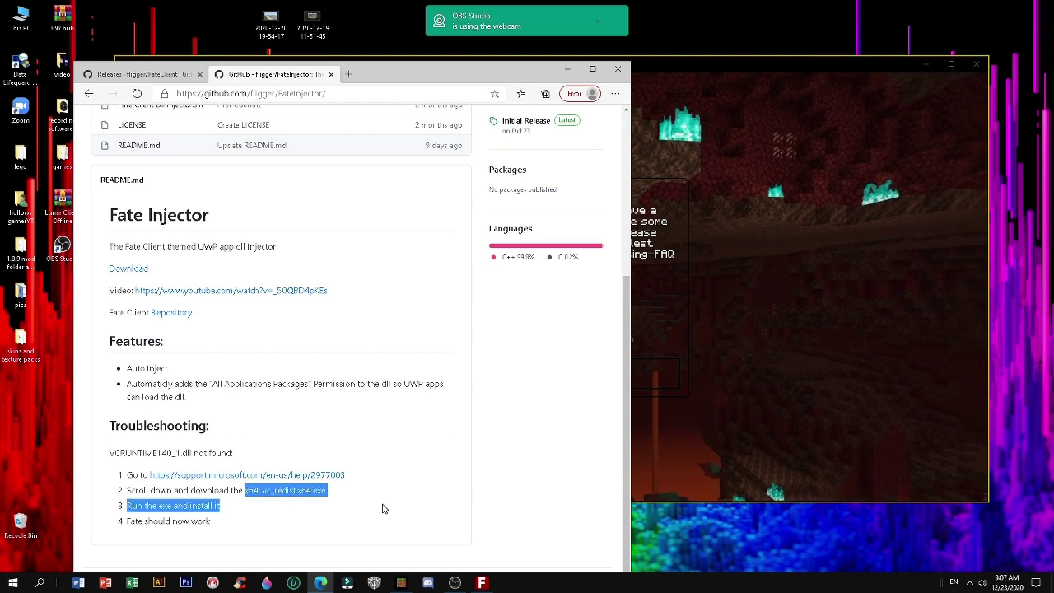
click(382, 508)
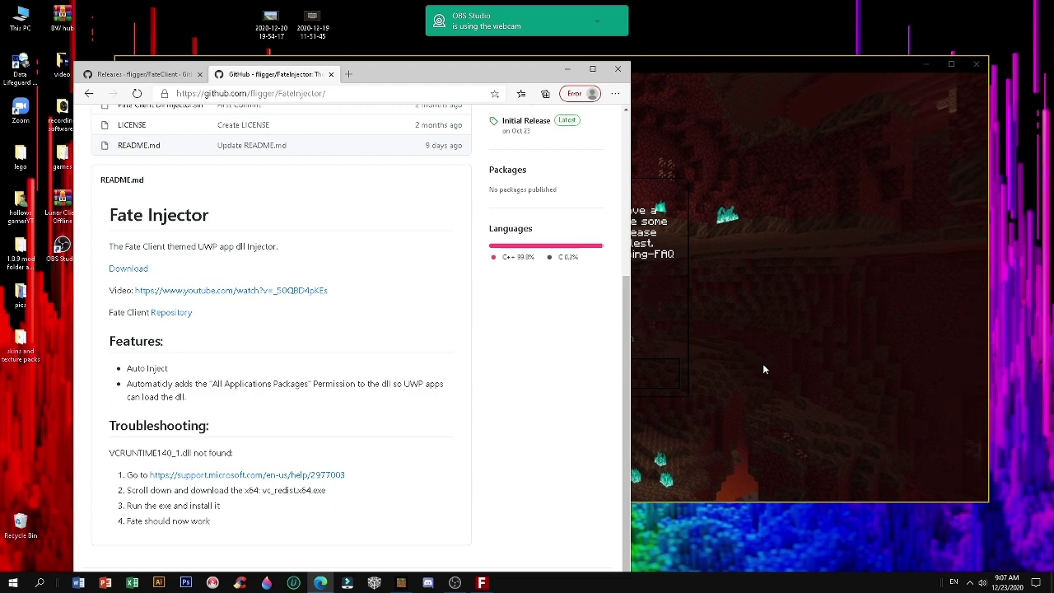
Step: Dismiss Minecraft's outdated graphics drivers warning and return to the main menu
click(682, 383)
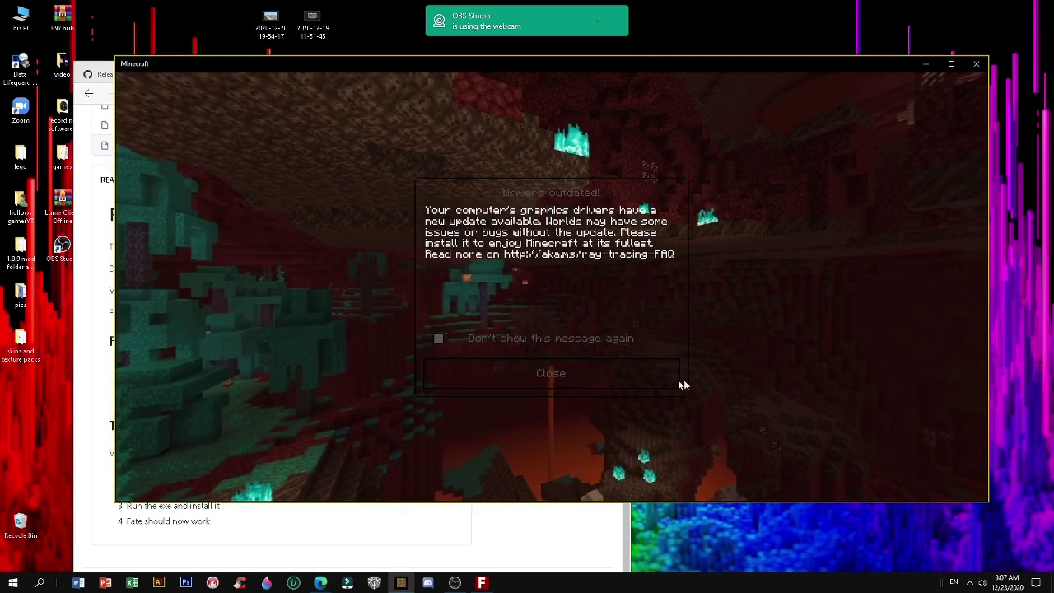
click(677, 381)
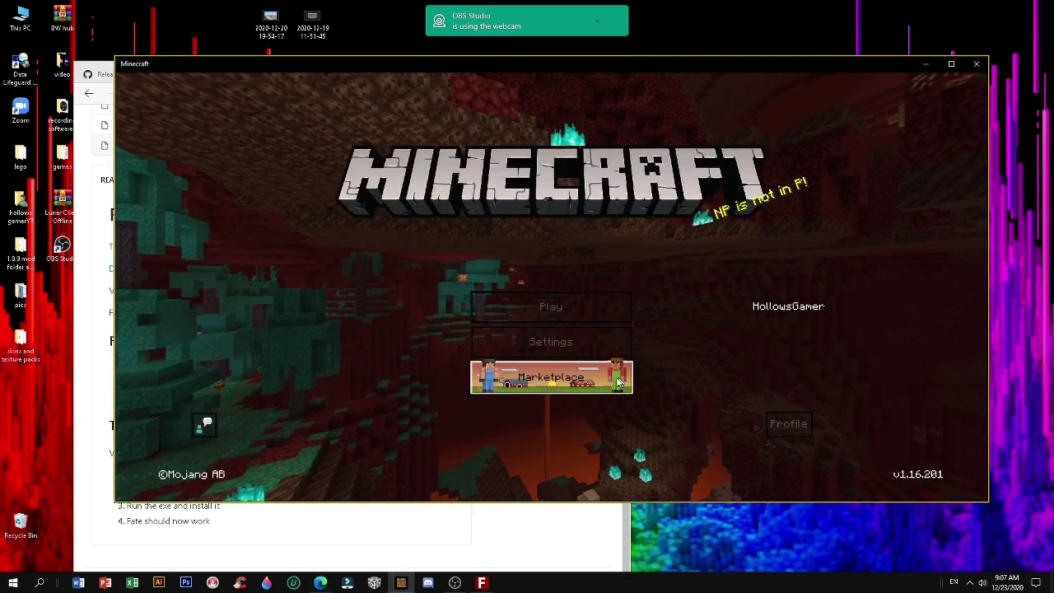
click(575, 320)
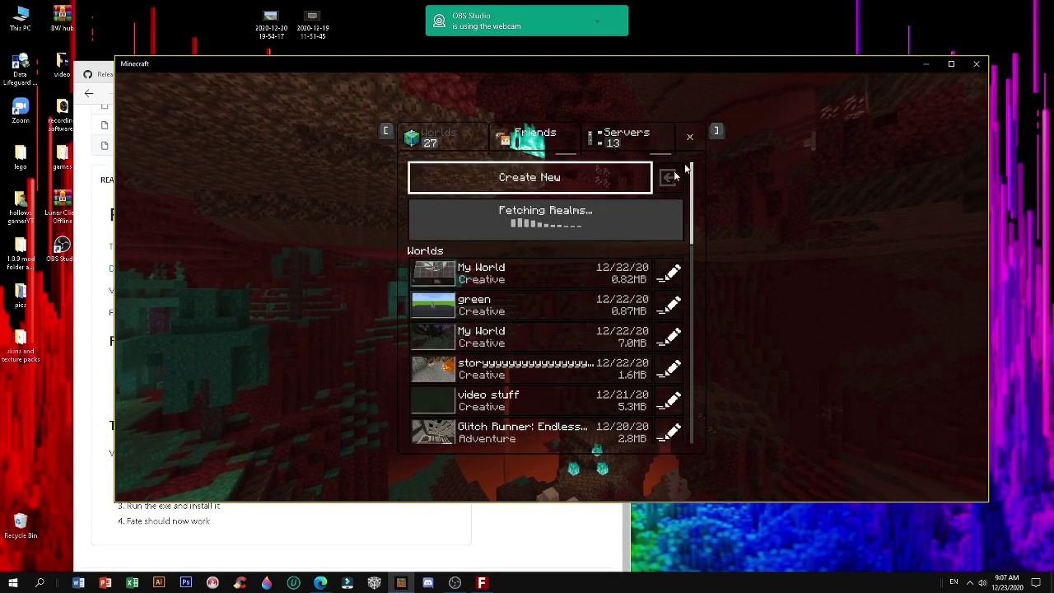
click(690, 138)
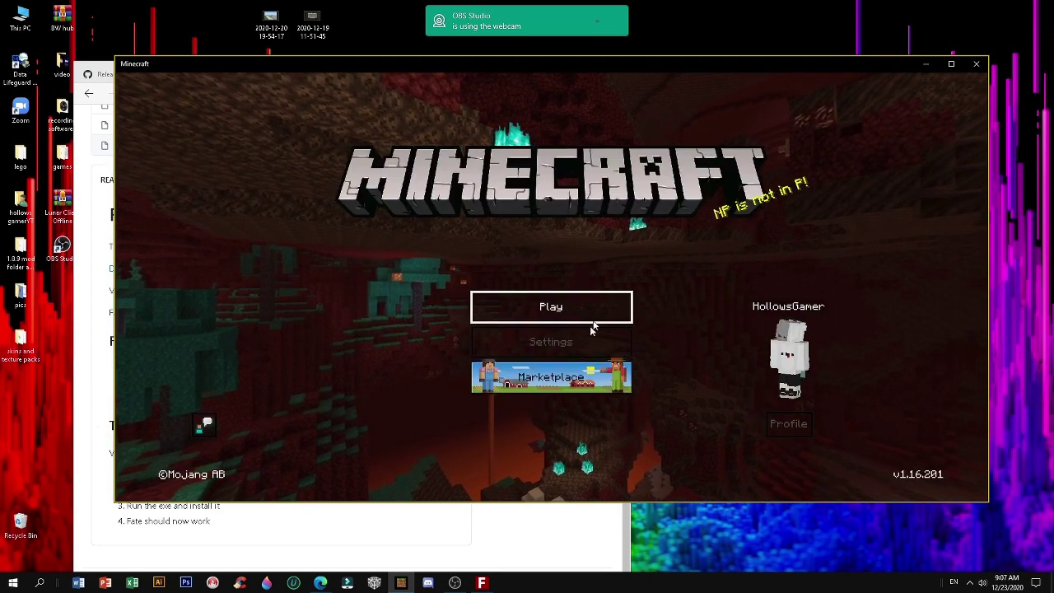
Step: Activate the Fate Client GUI pack under Settings > Global Resources > My Packs, then exit settings
click(551, 342)
scroll(266, 317, down, 1)
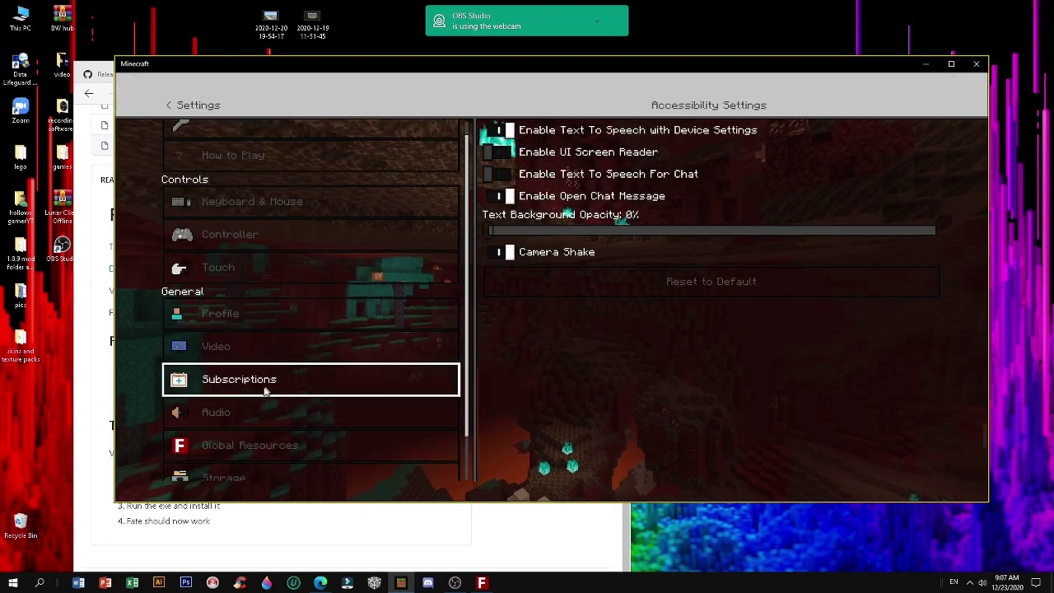
click(247, 458)
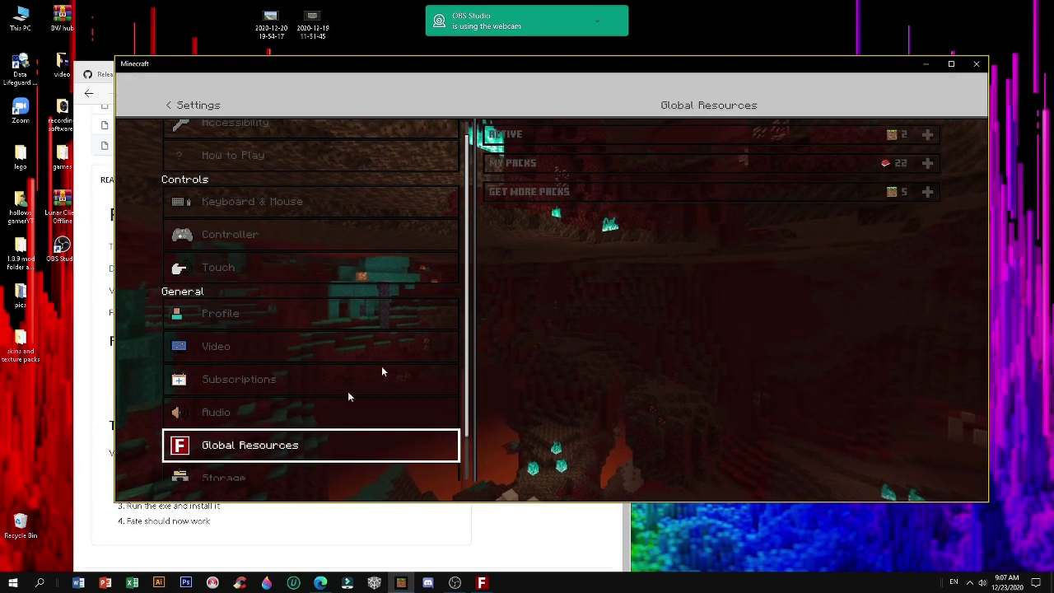
click(714, 161)
scroll(640, 247, down, 1)
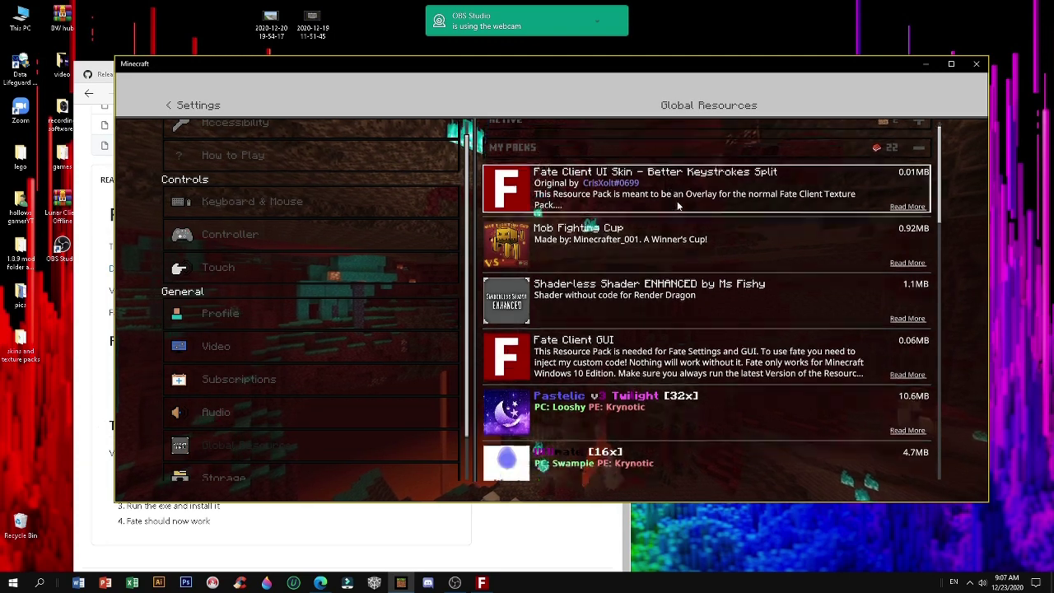
click(634, 343)
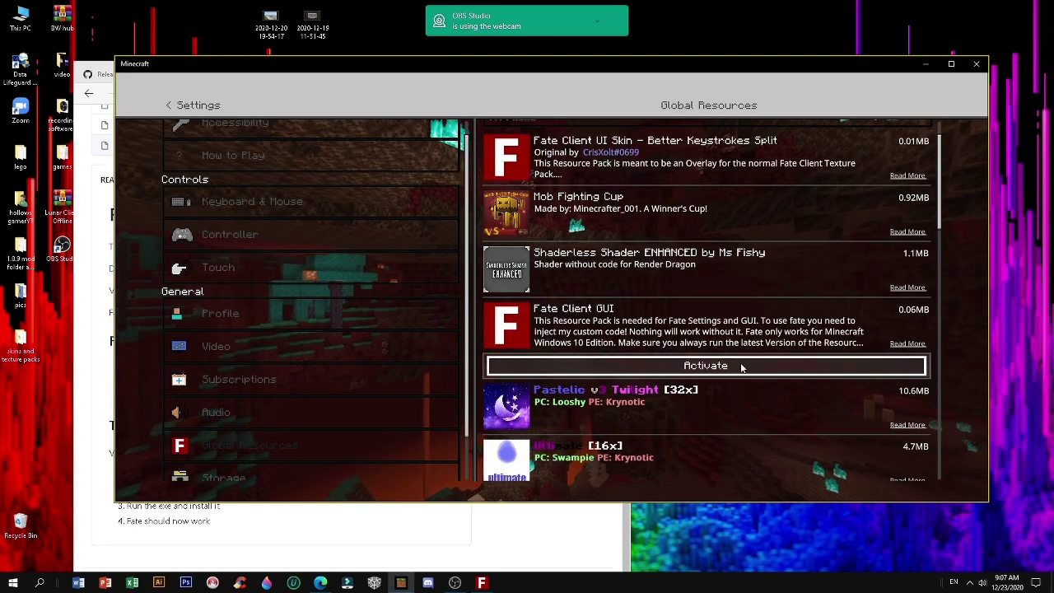
click(741, 364)
click(717, 135)
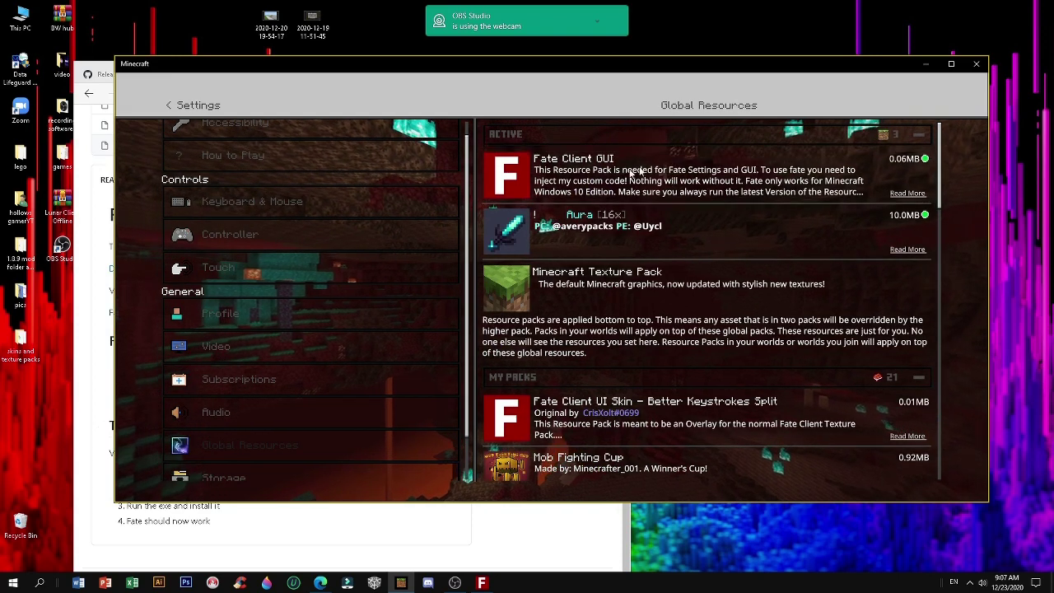
click(168, 110)
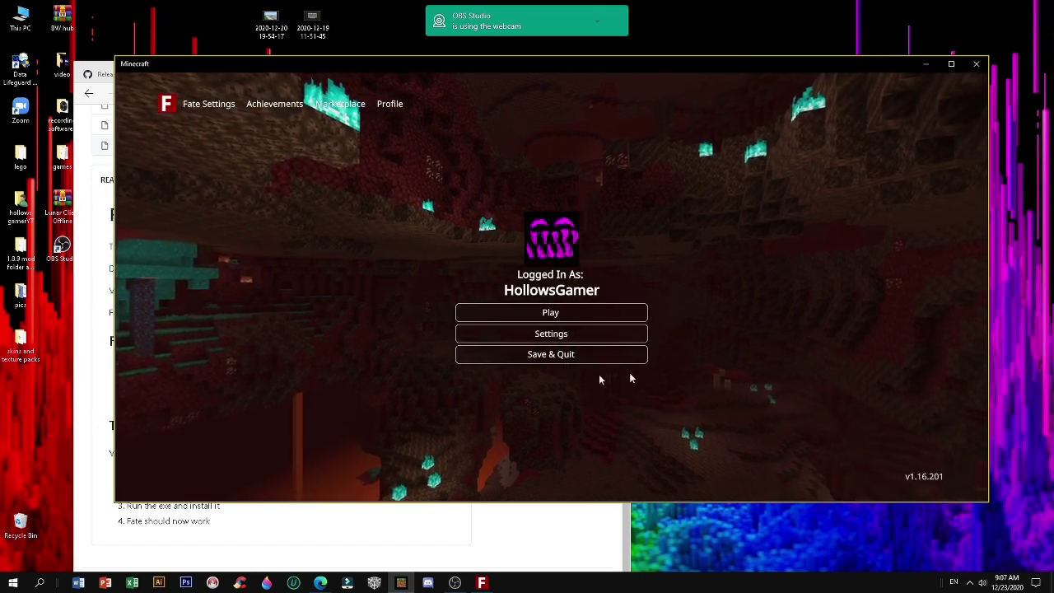
click(206, 104)
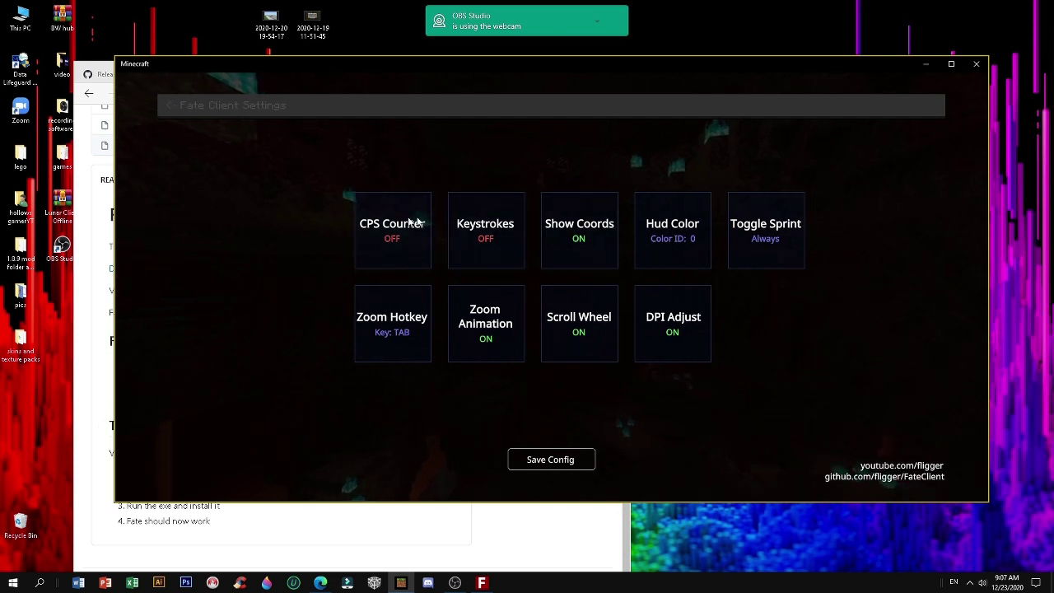
click(168, 106)
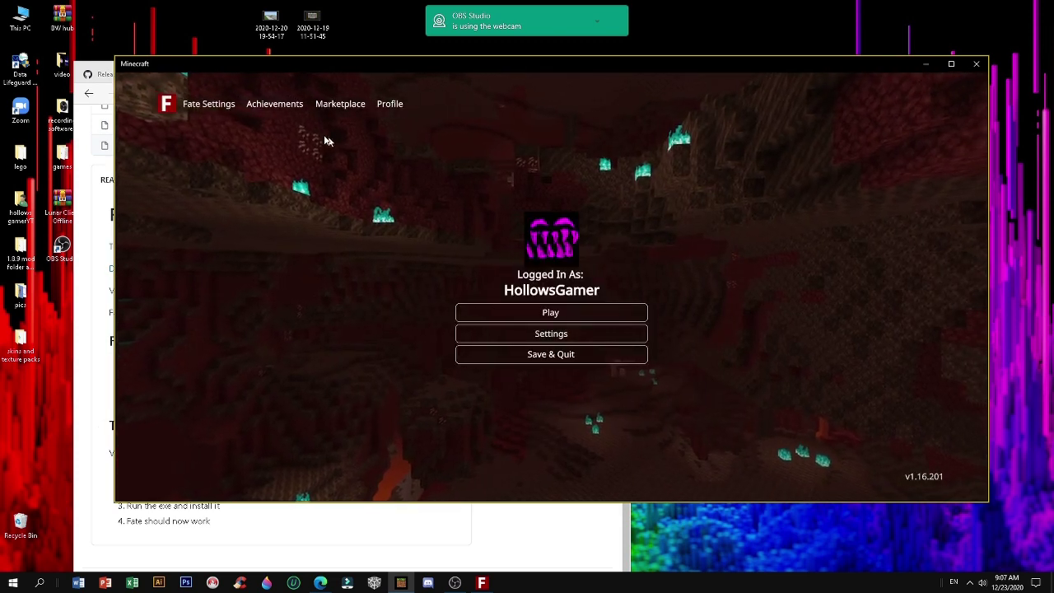
click(257, 107)
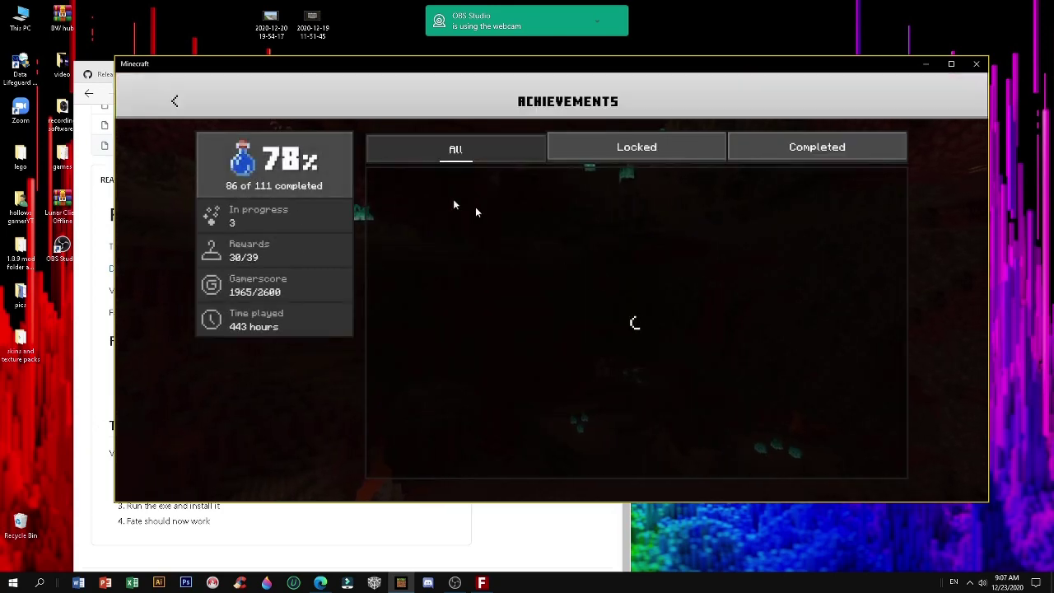
click(175, 101)
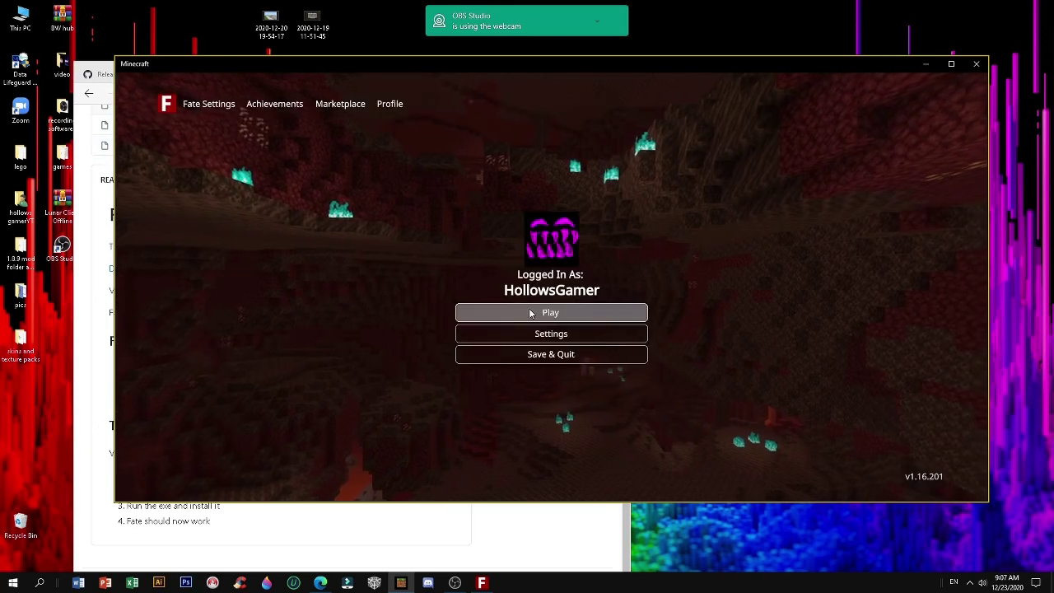